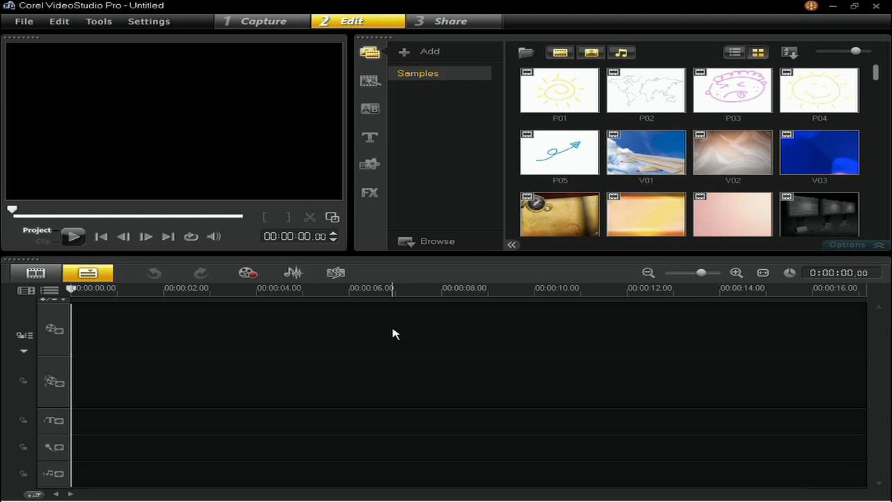
- Insert all TIMELAPSE photos from Time-Lapse Rufino using Insert Photo for Time-lapse/Strobe
right_click(305, 320)
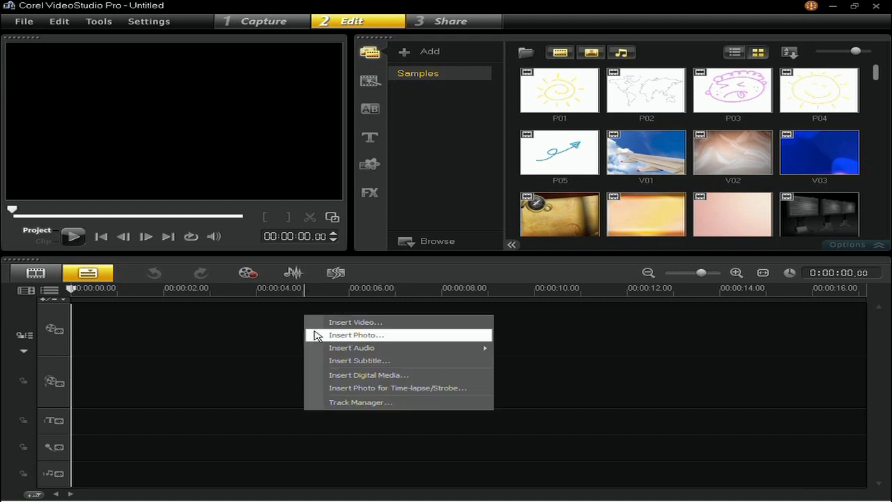
click(390, 388)
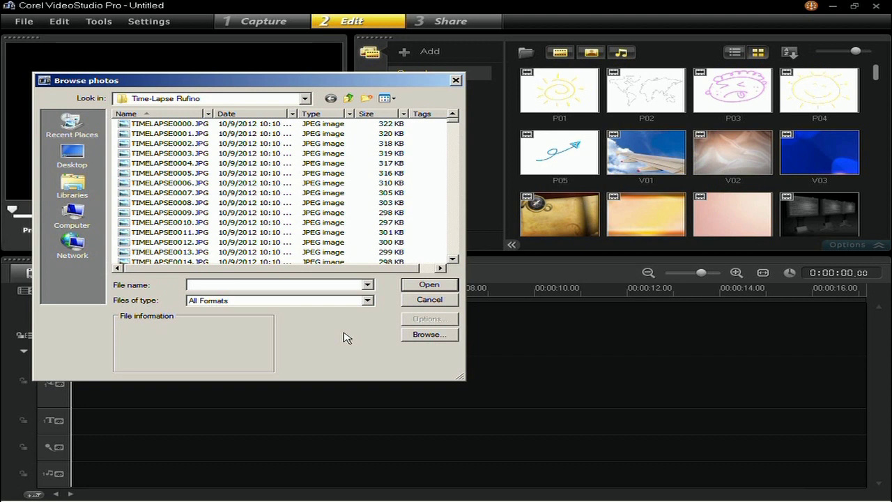
click(200, 125)
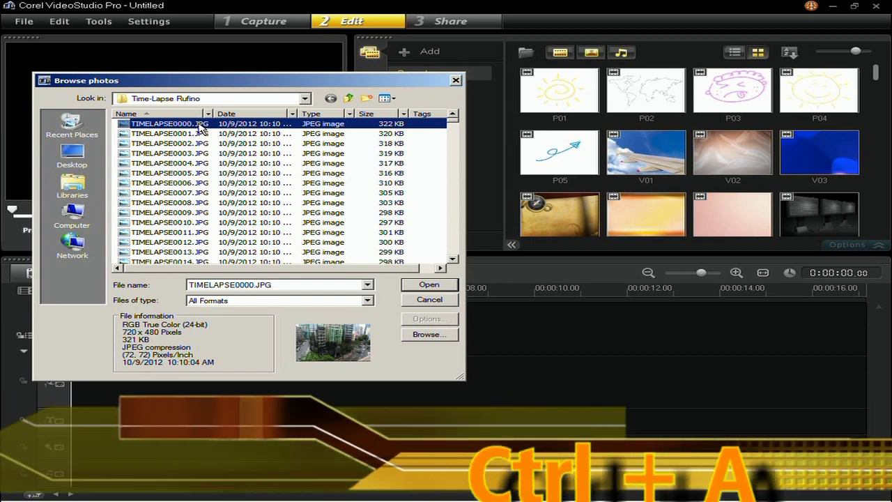
key(ctrl+a)
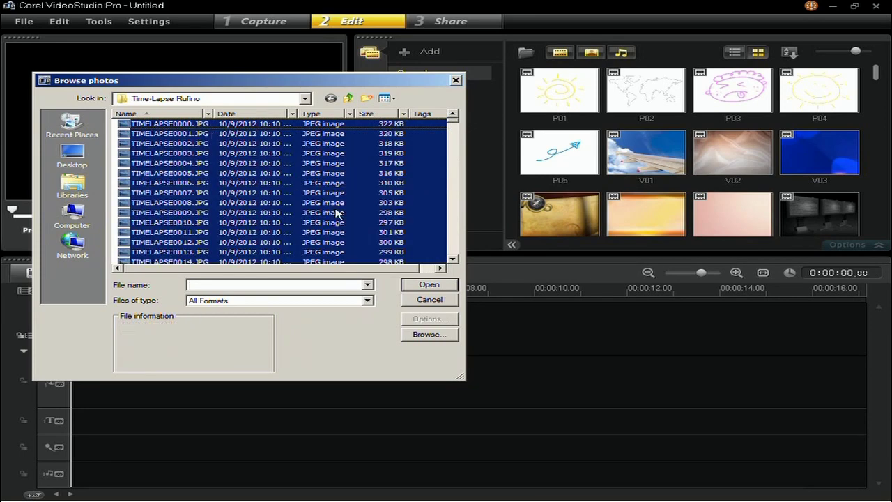
click(431, 285)
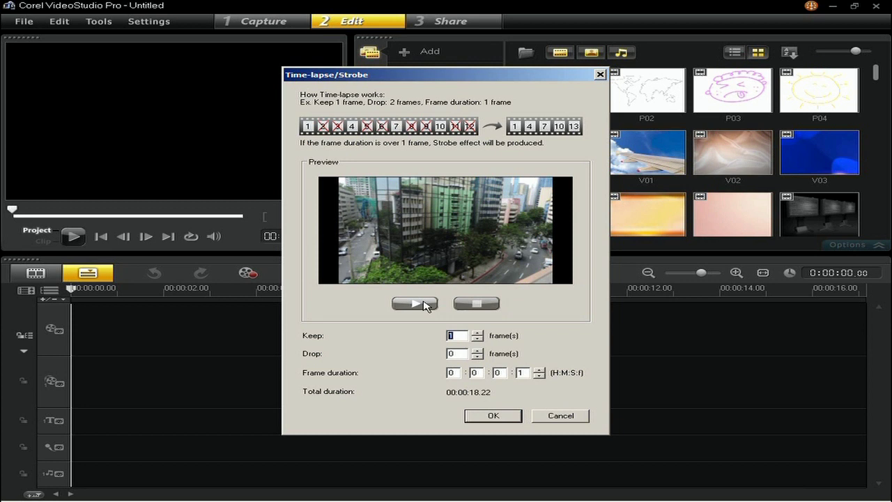
- Raise the Drop value in the Time-lapse/Strobe dialog toward 5
click(481, 350)
click(481, 350)
- Preview a strobe variant with Drop 5 and a 10-frame duration
click(480, 351)
click(481, 350)
click(480, 350)
click(420, 305)
click(539, 369)
click(538, 369)
click(538, 370)
click(539, 369)
click(539, 369)
click(539, 369)
click(539, 370)
click(539, 369)
click(540, 369)
click(415, 305)
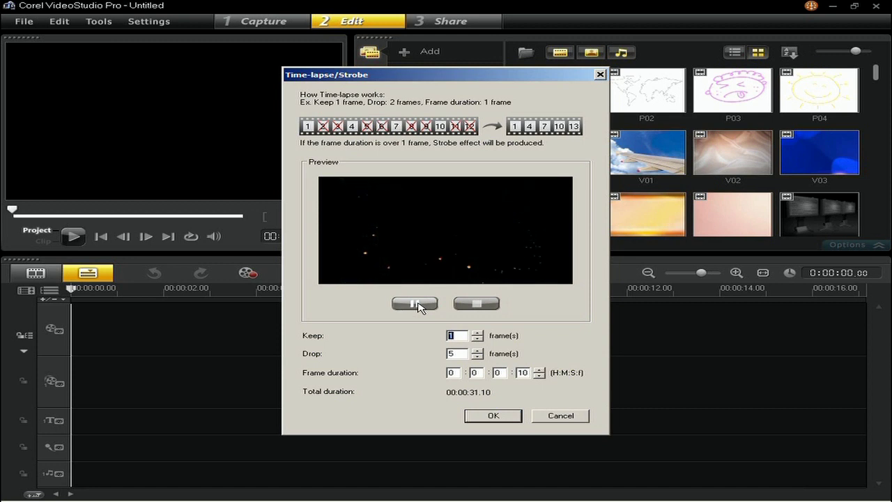
- Reset to Drop 0 and 1-frame duration (00:00:18.22) and add the clip
click(478, 356)
click(478, 357)
click(477, 356)
click(478, 357)
click(478, 357)
click(539, 376)
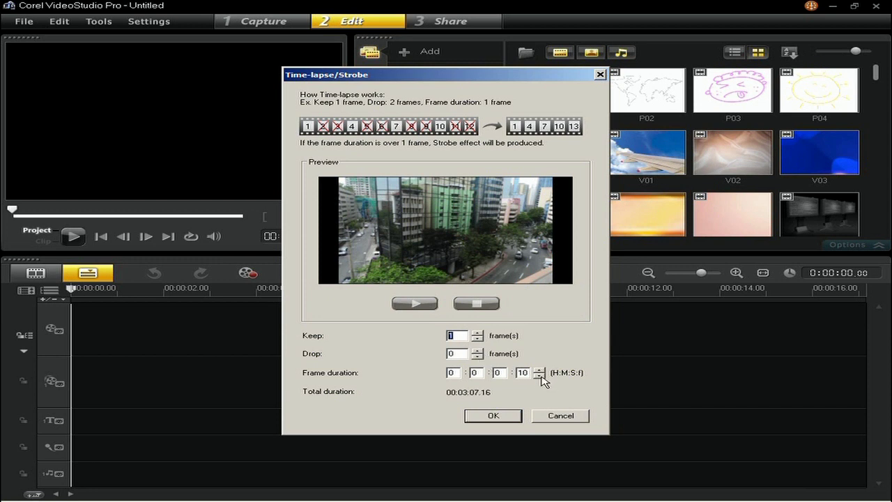
click(539, 375)
click(539, 376)
click(539, 375)
click(539, 375)
click(540, 375)
click(539, 375)
click(539, 375)
click(539, 375)
click(492, 415)
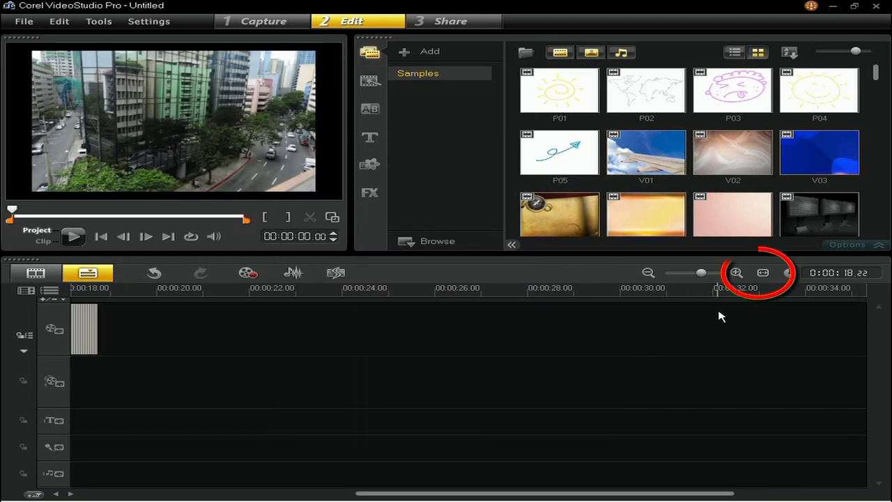
- Fit the project to the timeline, then zoom in five steps until individual frames show
click(764, 274)
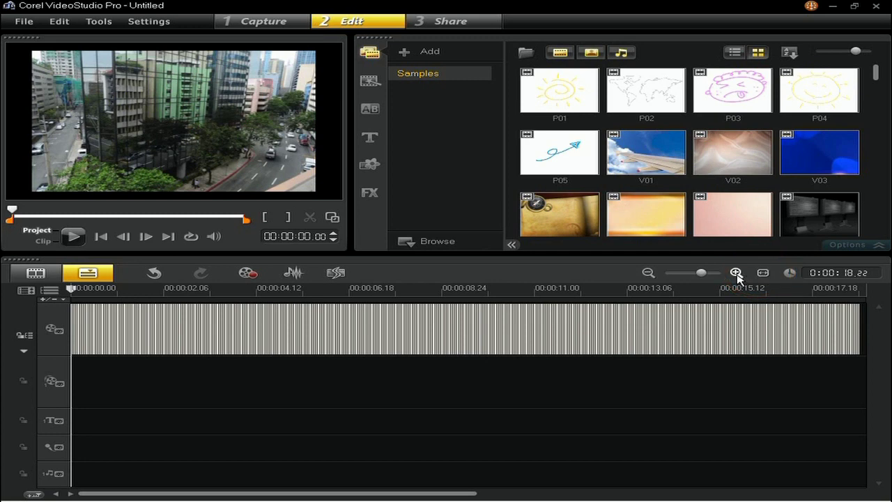
click(736, 274)
click(737, 273)
click(737, 274)
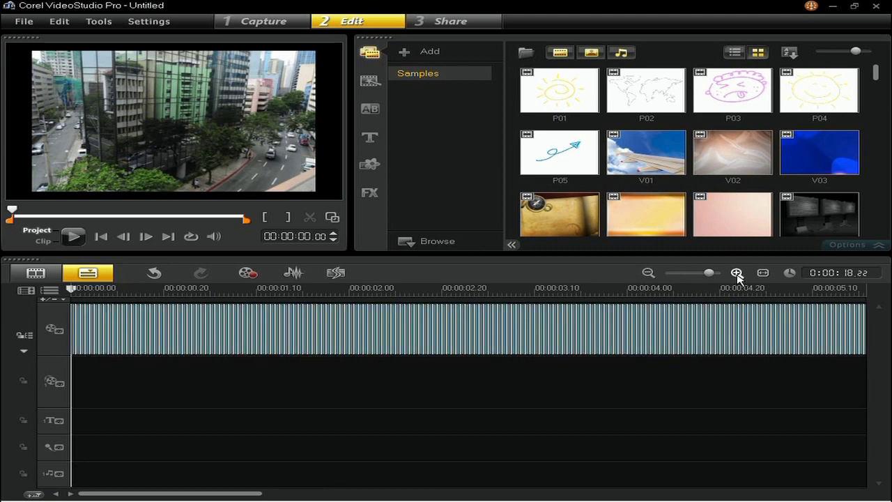
click(736, 274)
click(736, 274)
click(737, 274)
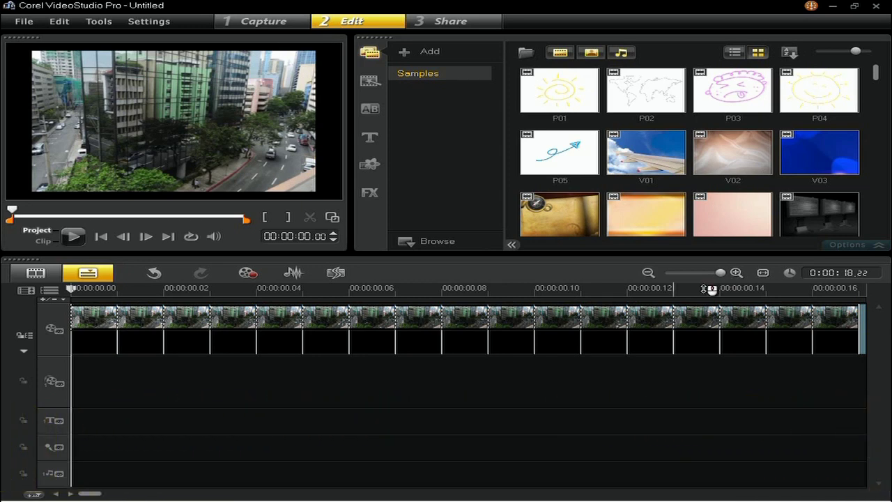
- Drag the Darkroom Auto Level filter onto one time-lapse frame and check its options
click(639, 316)
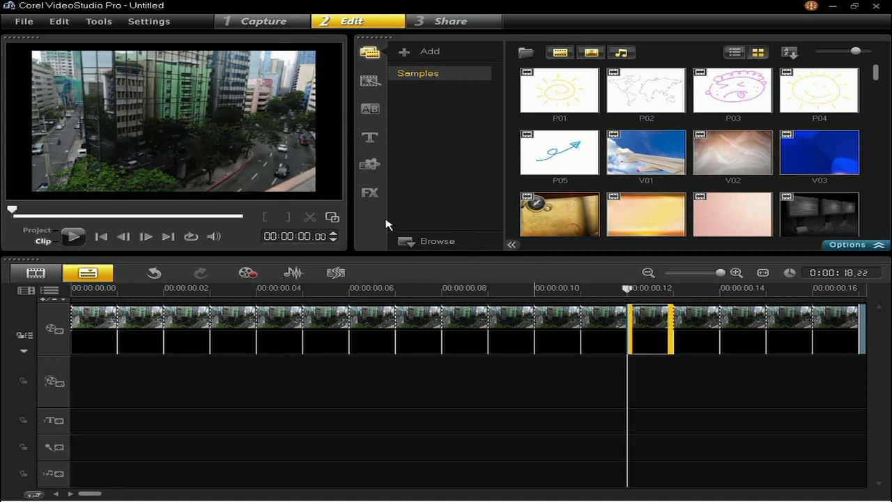
click(369, 194)
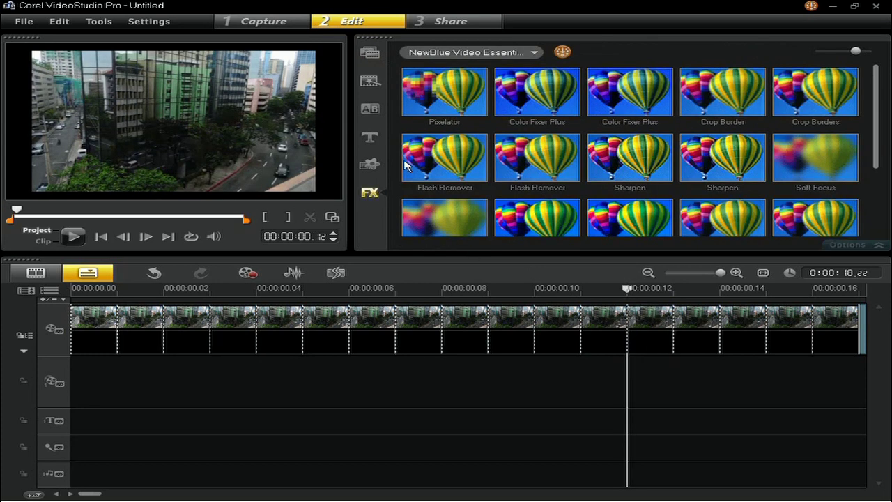
click(535, 55)
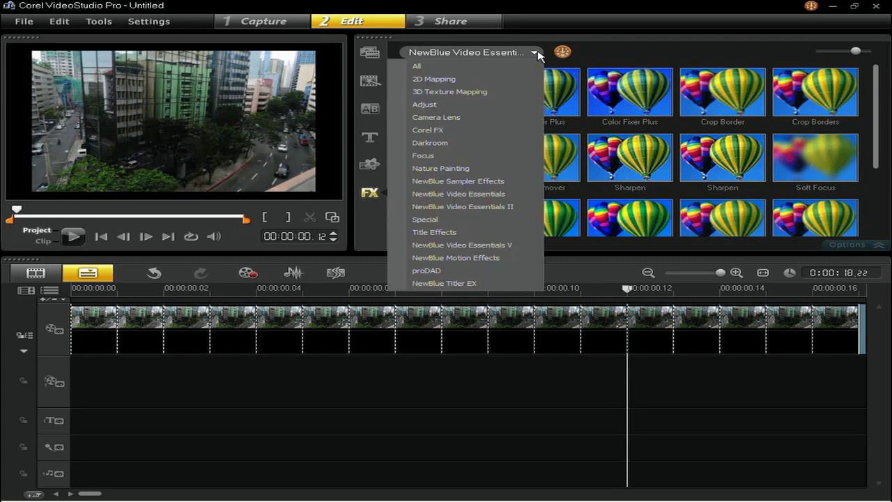
click(440, 143)
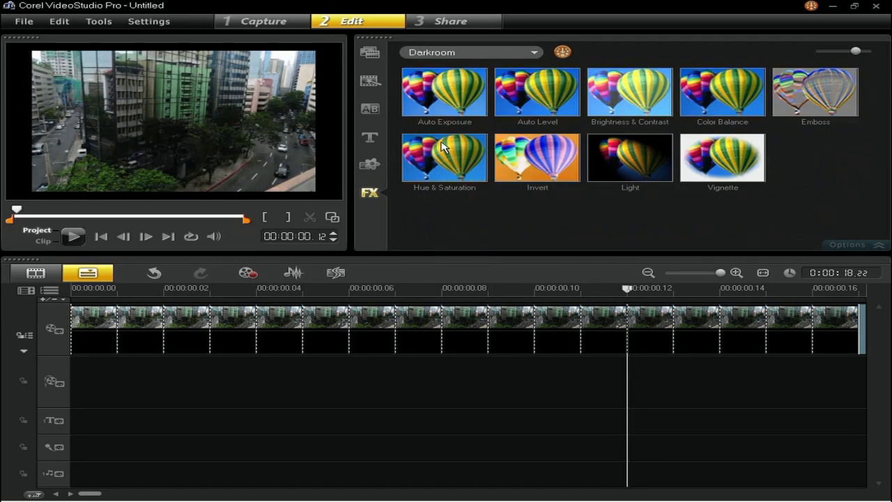
click(548, 105)
drag(595, 226, 649, 317)
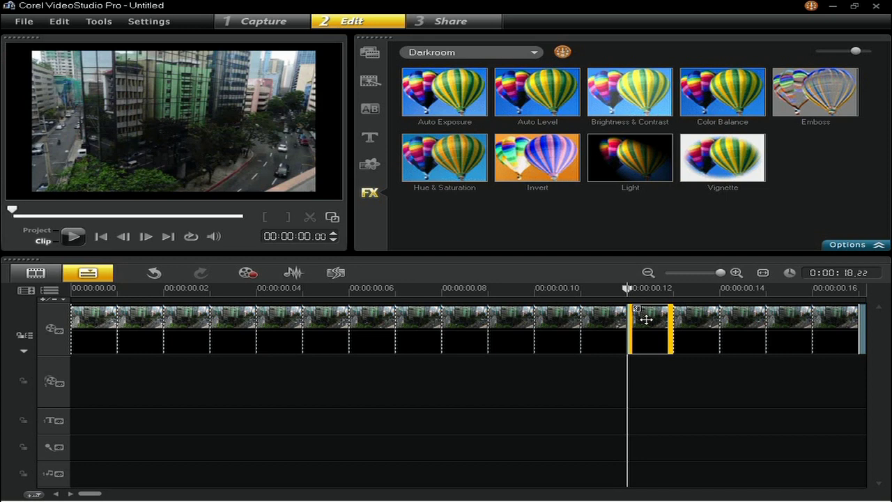
double_click(646, 319)
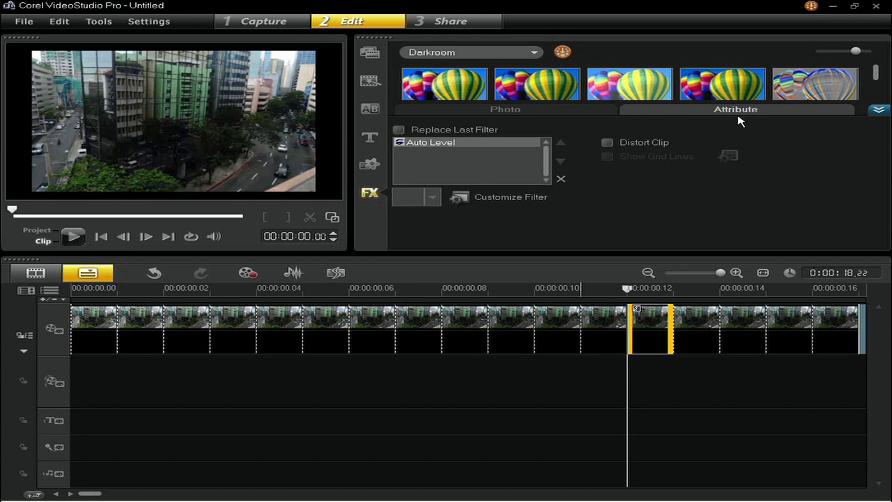
click(878, 110)
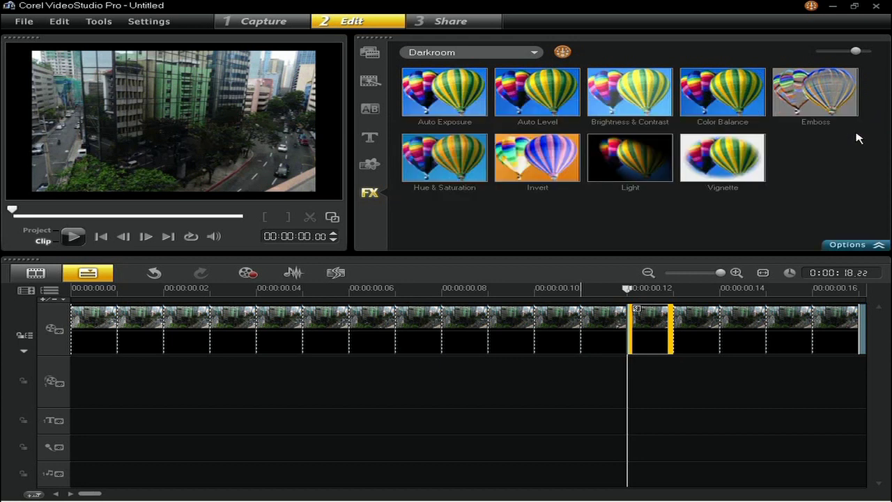
- Review the Auto Level filter in the filtered frame's options
right_click(643, 323)
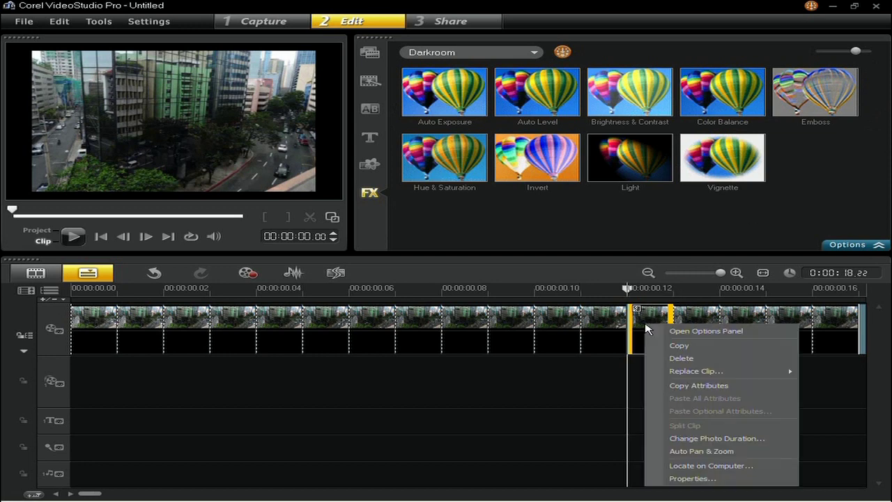
click(705, 332)
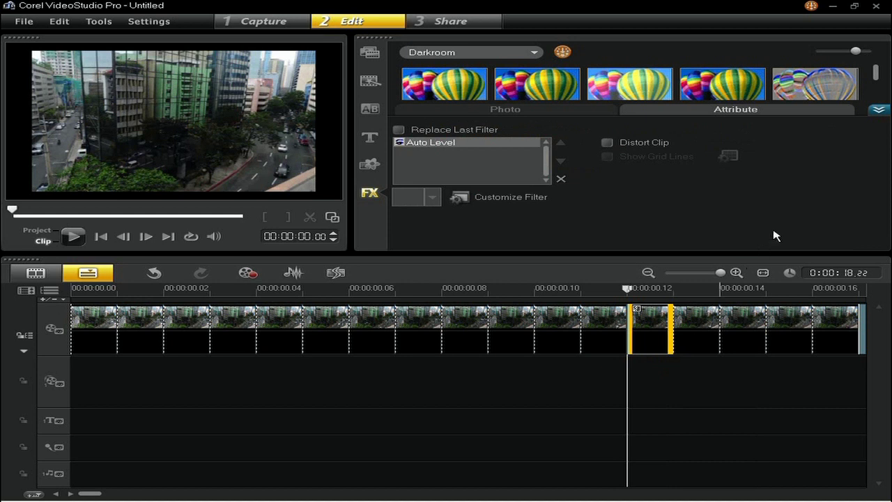
click(880, 111)
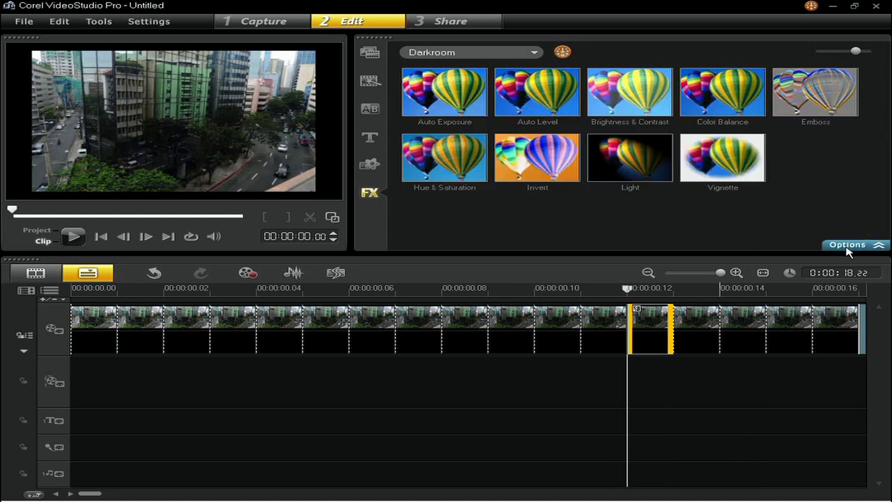
- Copy the frame's Auto Level attributes to all frames and play from the start
right_click(653, 315)
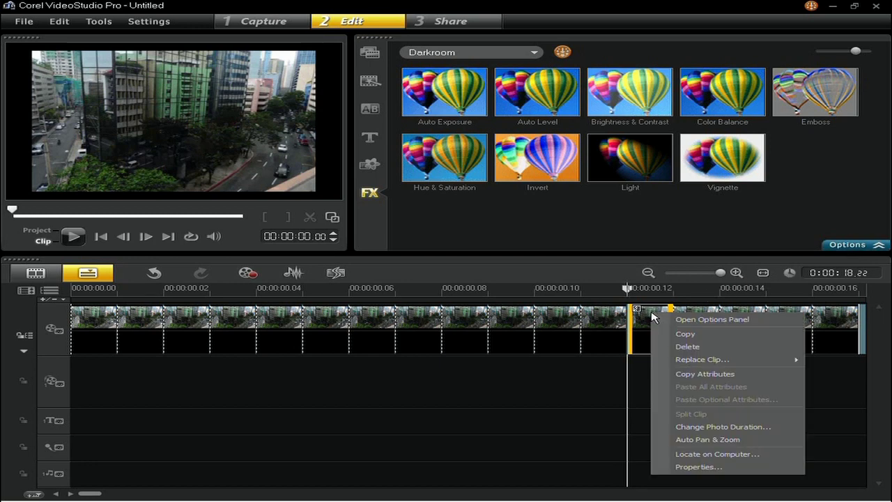
click(749, 380)
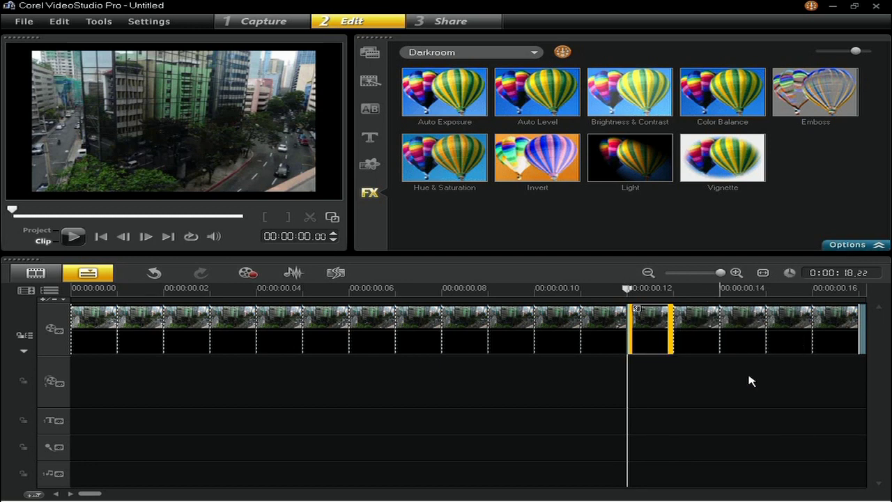
key(ctrl+a)
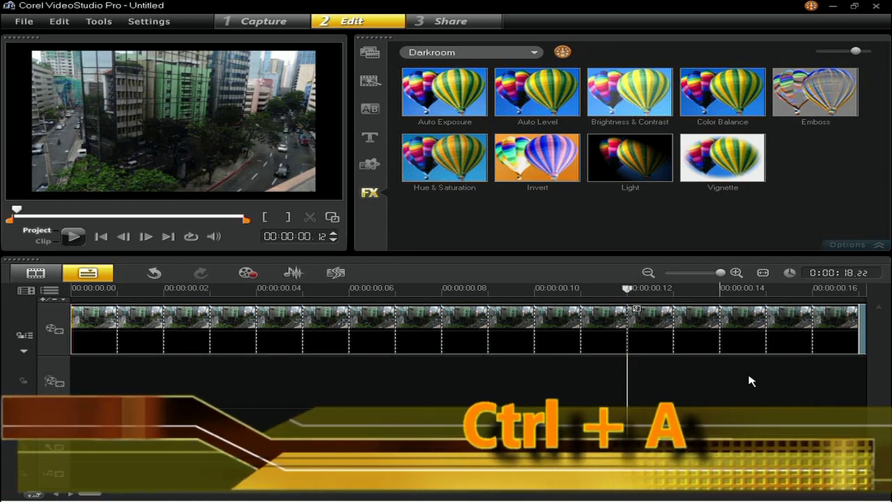
right_click(668, 336)
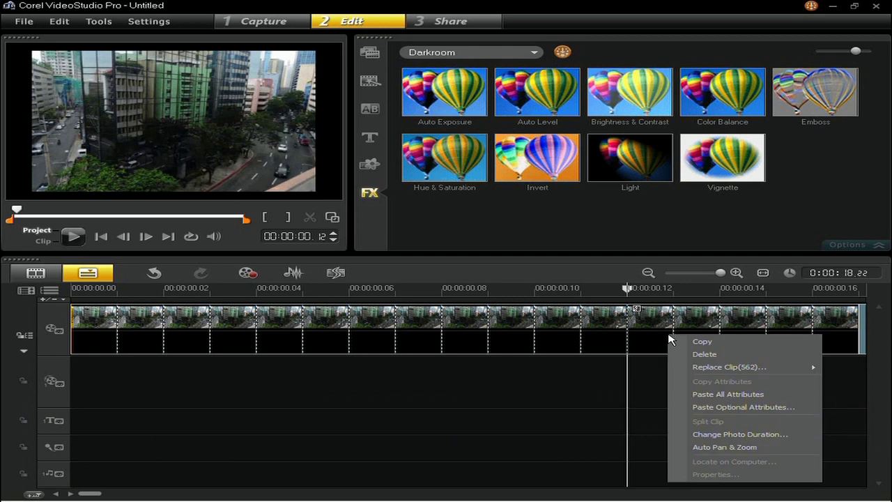
click(717, 394)
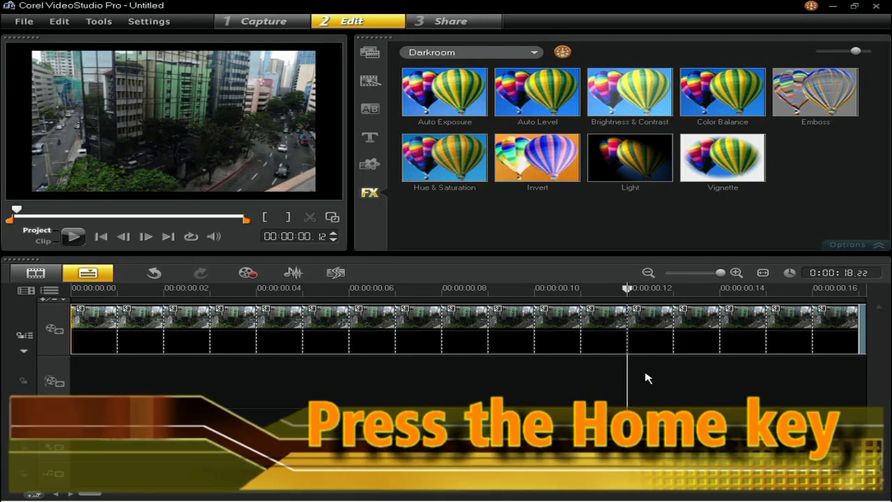
key(Home)
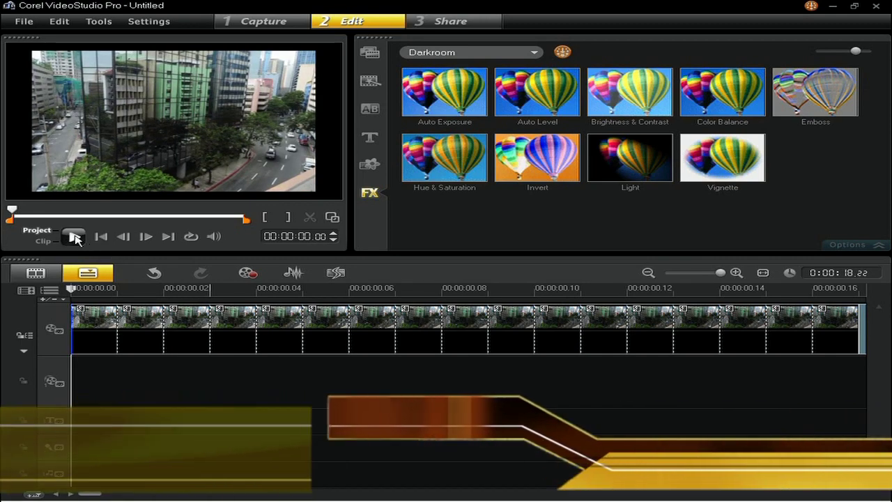
click(74, 236)
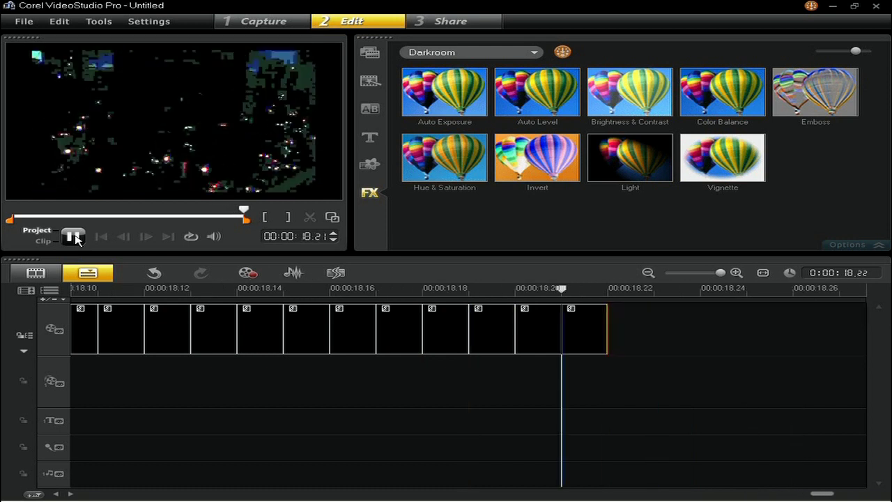
- Save the project with File > Save under the name timelapse
click(16, 22)
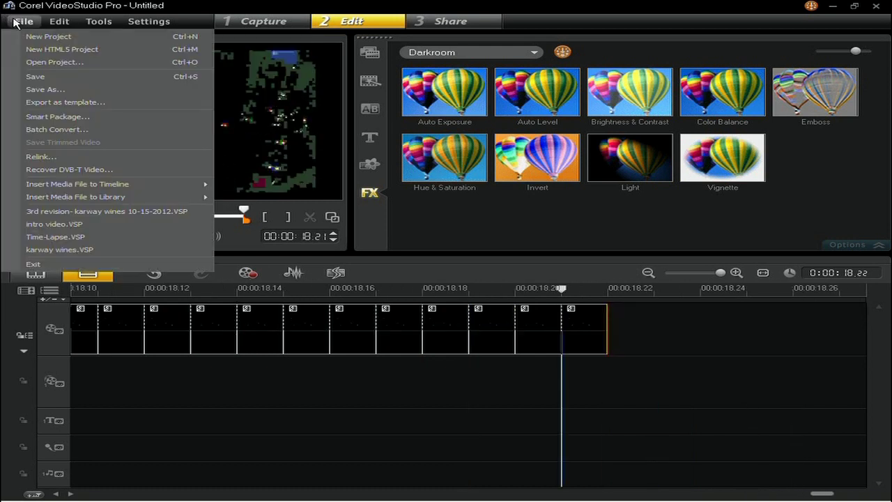
click(56, 77)
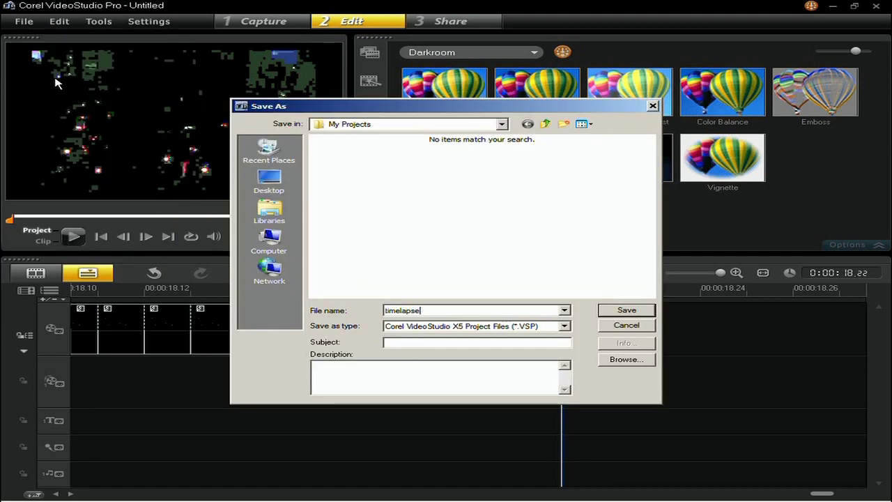
key(Return)
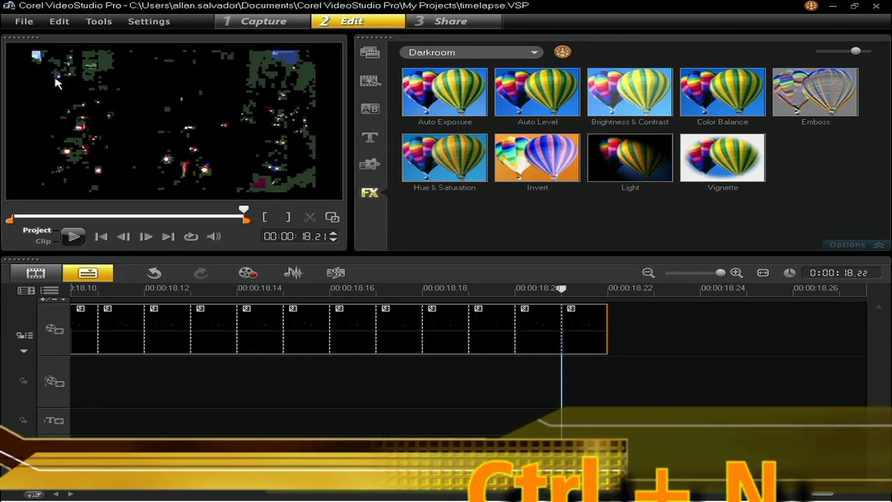
- In a new project, insert timelapse.VSP onto the video track as an 18.22-second clip
key(ctrl+n)
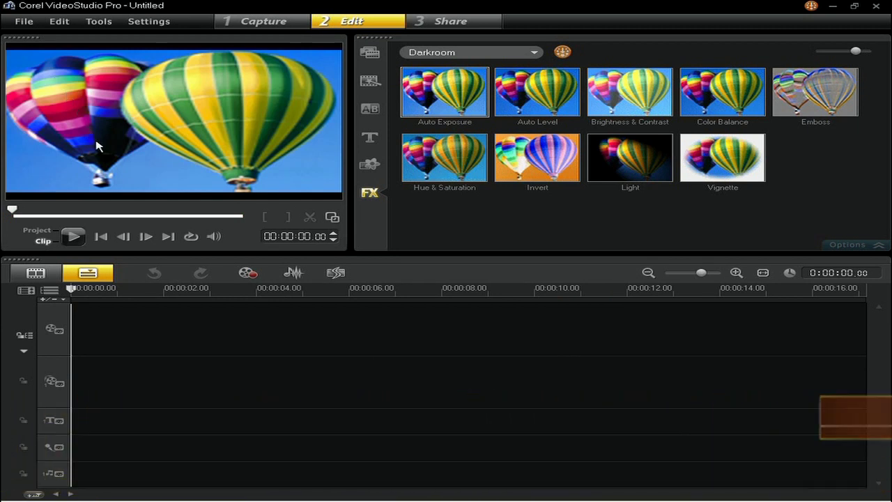
right_click(153, 313)
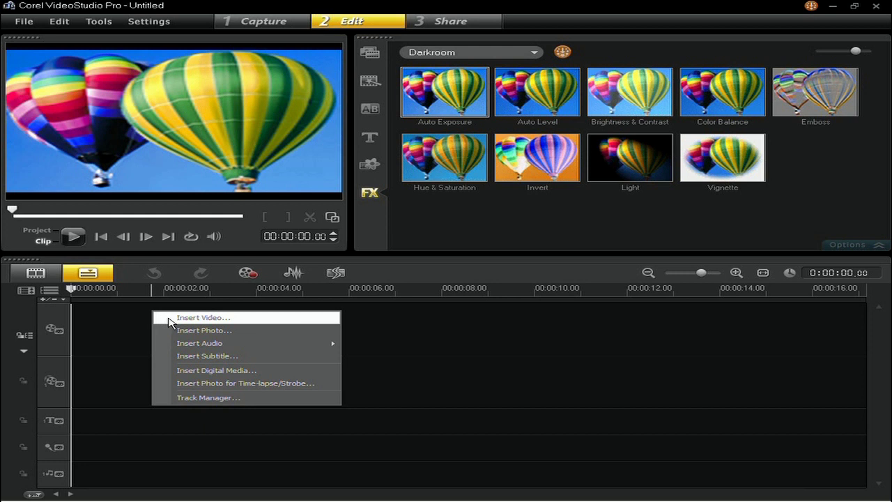
click(170, 322)
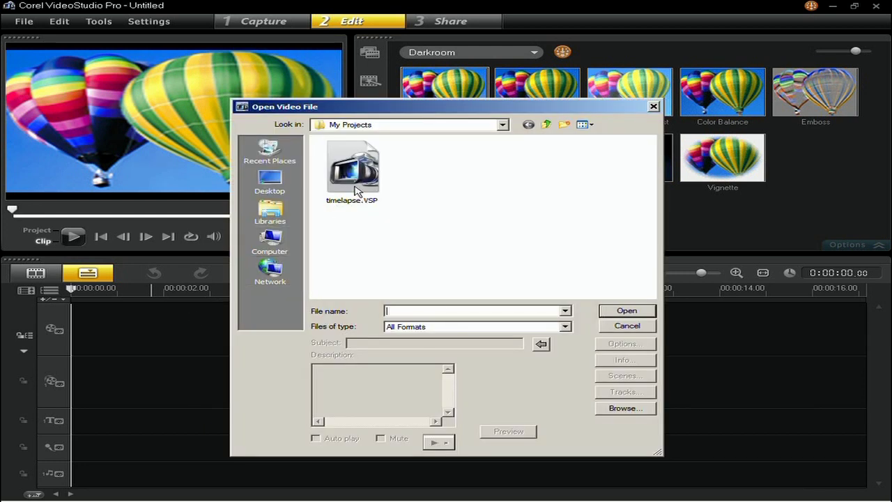
click(355, 190)
click(626, 311)
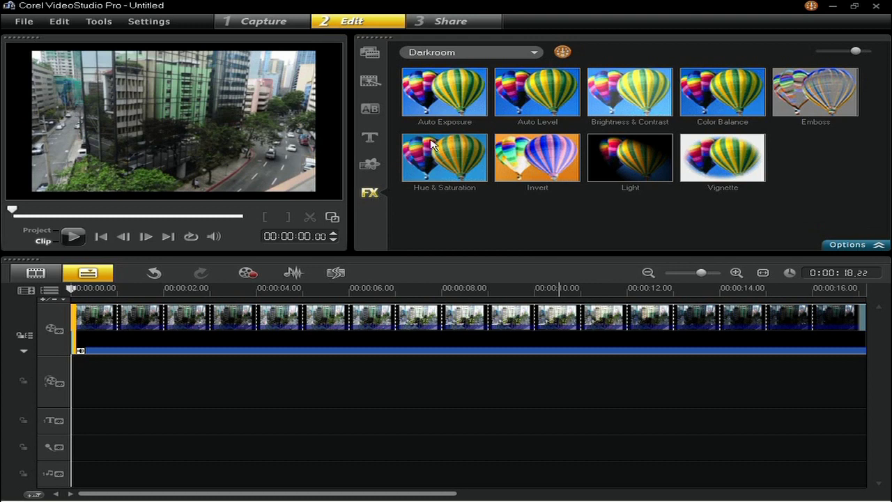
- Drag NewBlue Video Essentials' Color Fixer Plus onto the timelapse.VSP clip and open its settings
click(519, 56)
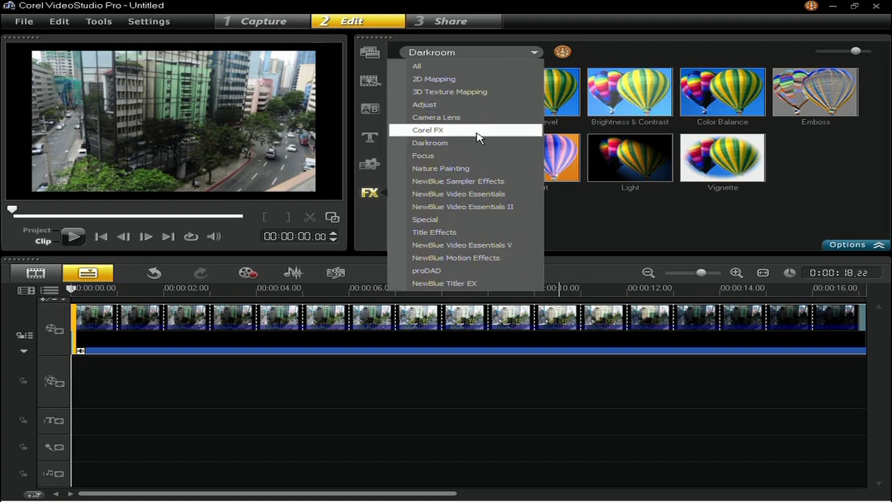
click(454, 194)
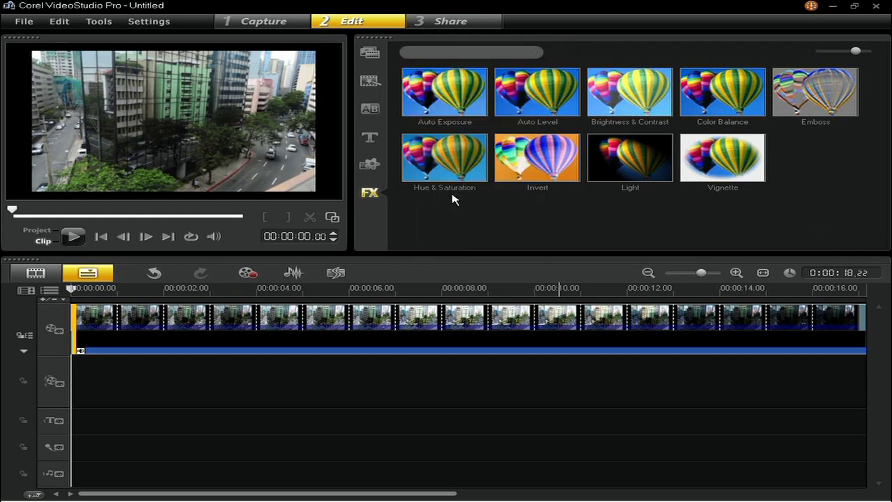
drag(613, 105, 462, 317)
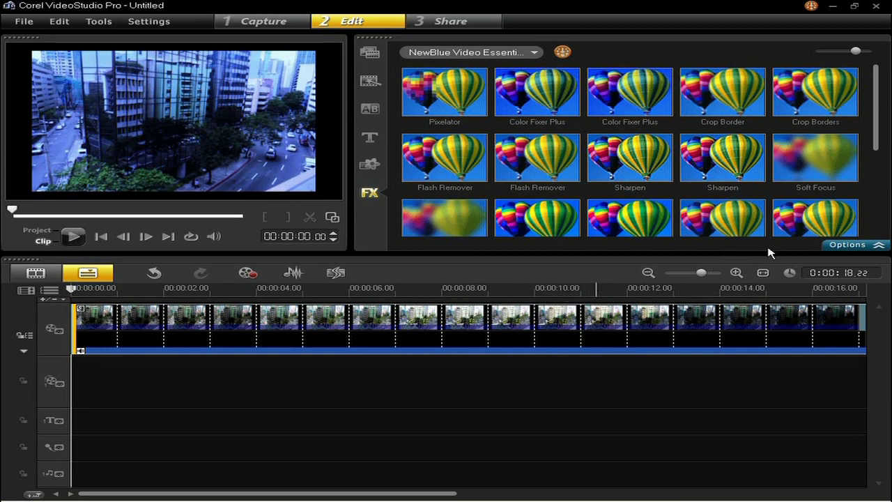
click(838, 246)
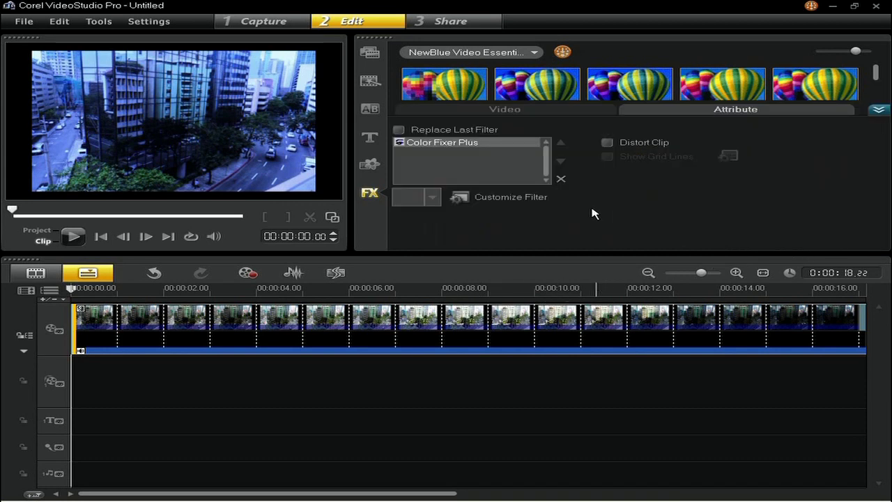
click(532, 198)
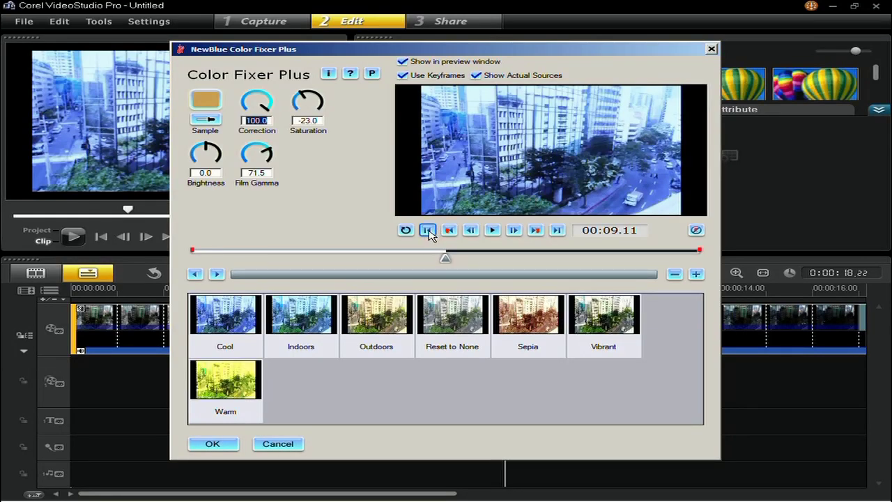
- Apply the Vibrant preset (Correction 24.5, Saturation 15.0, Brightness -15.0) at start and end keyframes
click(428, 230)
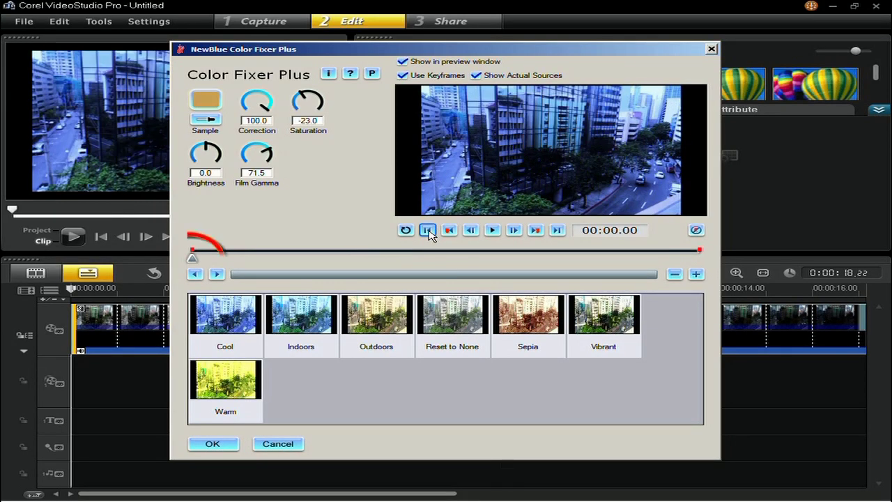
click(627, 322)
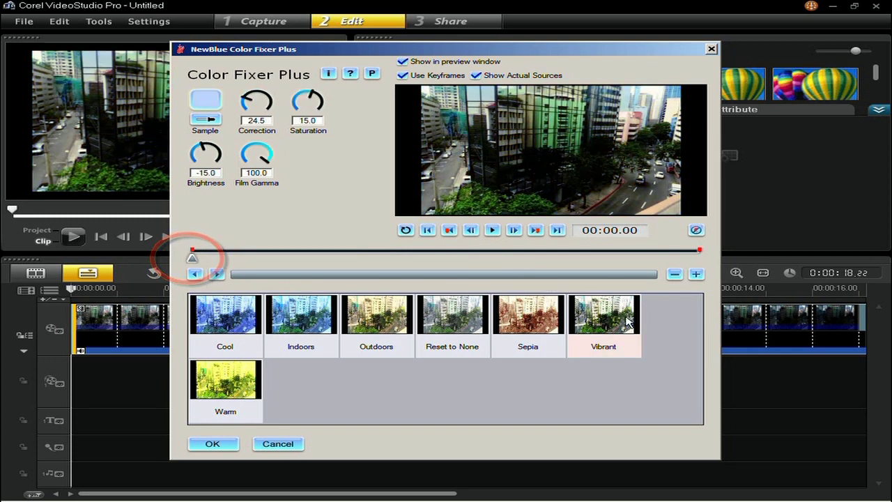
click(560, 233)
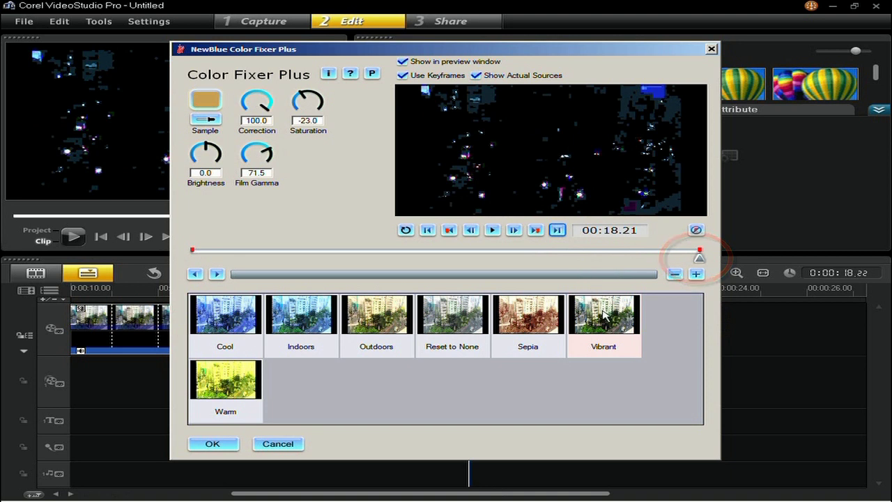
click(603, 316)
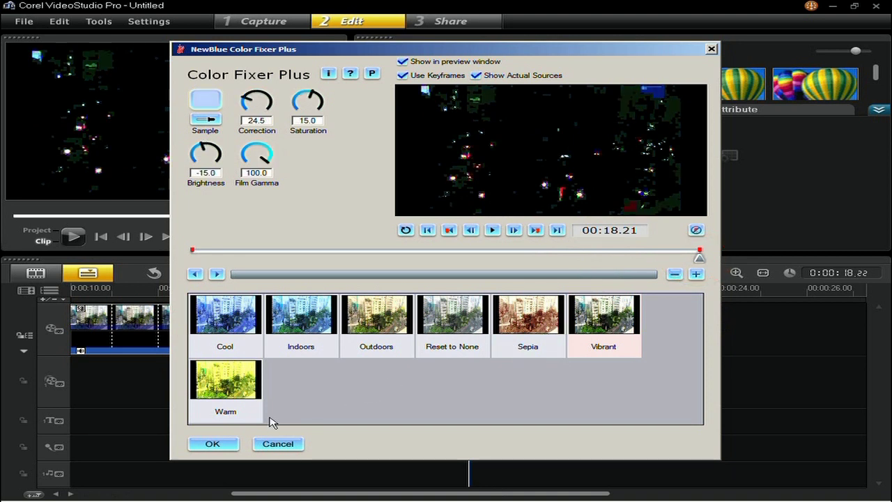
click(214, 443)
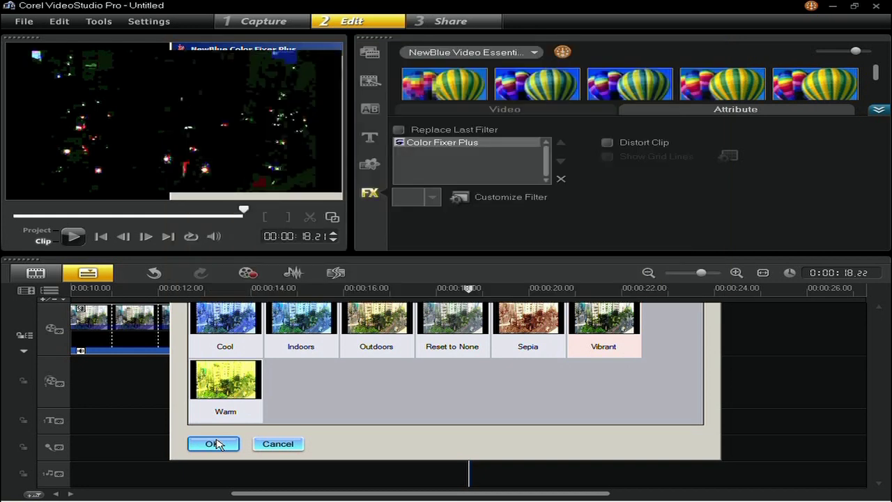
- Play and pause the Color Fixer Plus–filtered time-lapse clip to check its colours, then go to Share
click(73, 237)
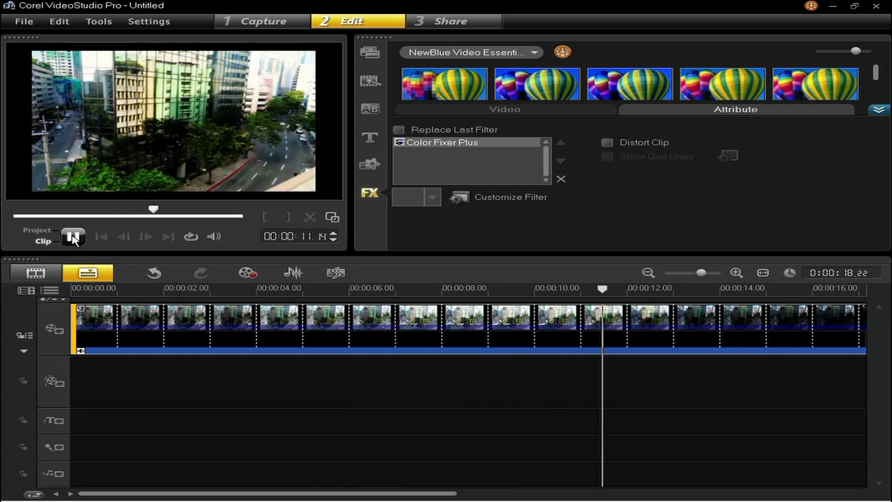
click(72, 236)
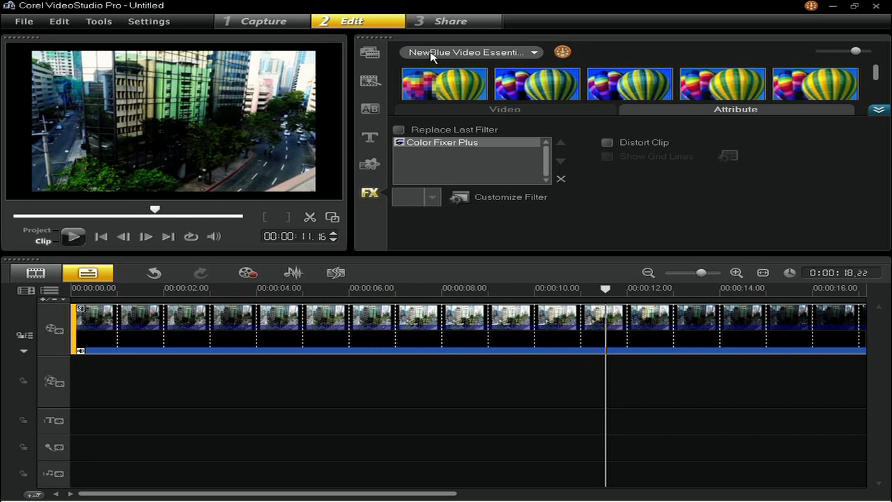
click(470, 25)
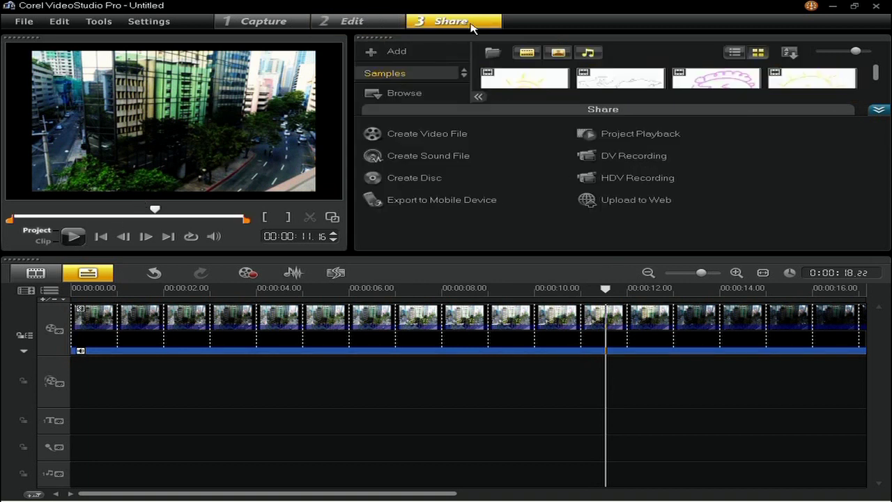
- Render the video as a WMV HD 720 30p file named timelapse
click(397, 134)
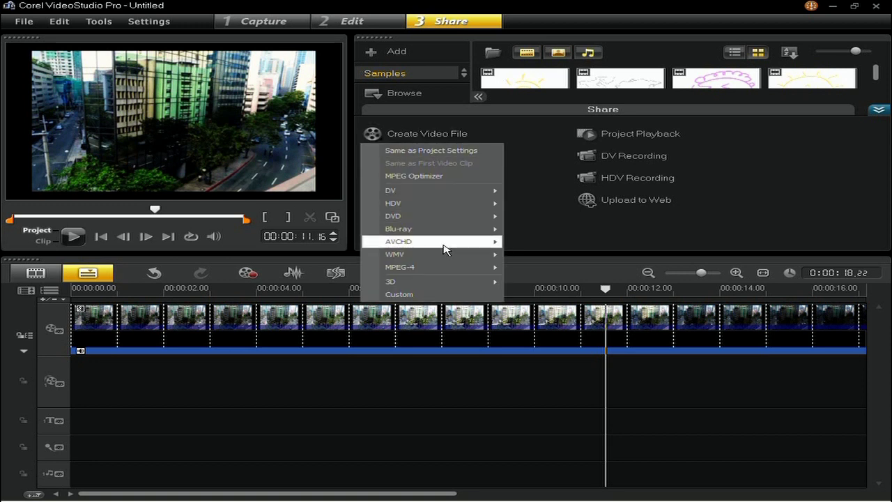
mouse_move(454, 255)
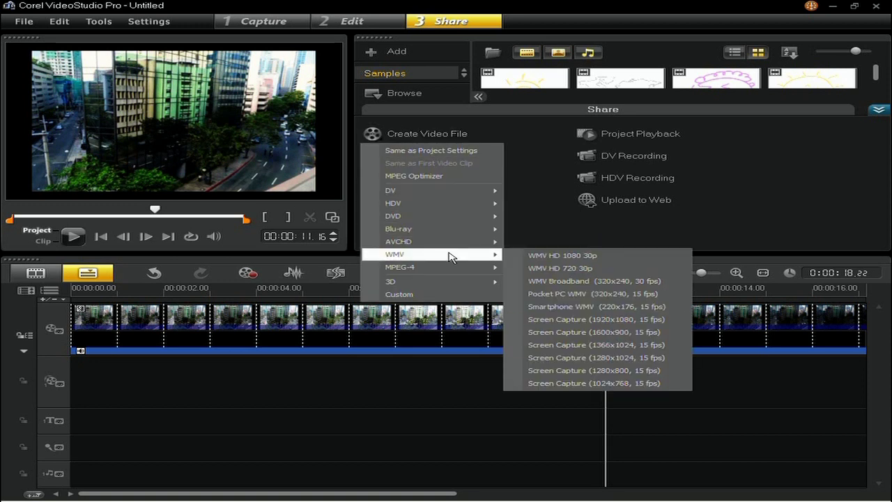
click(615, 269)
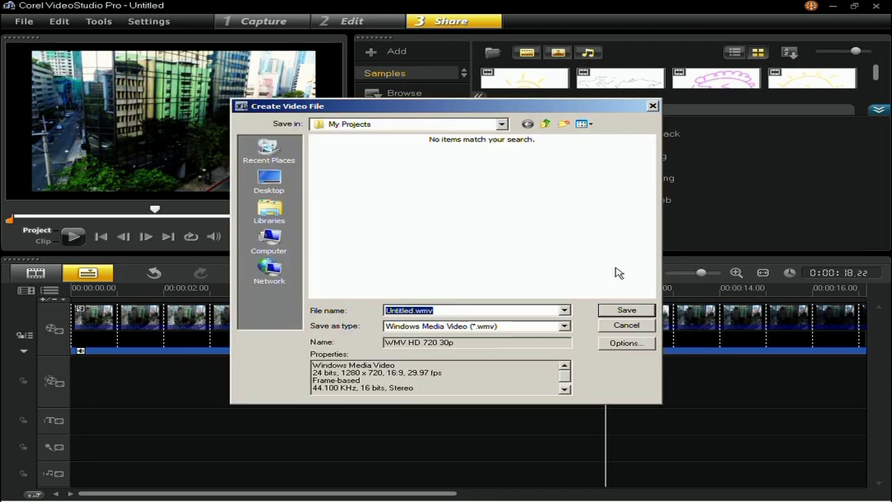
text(timelapse)
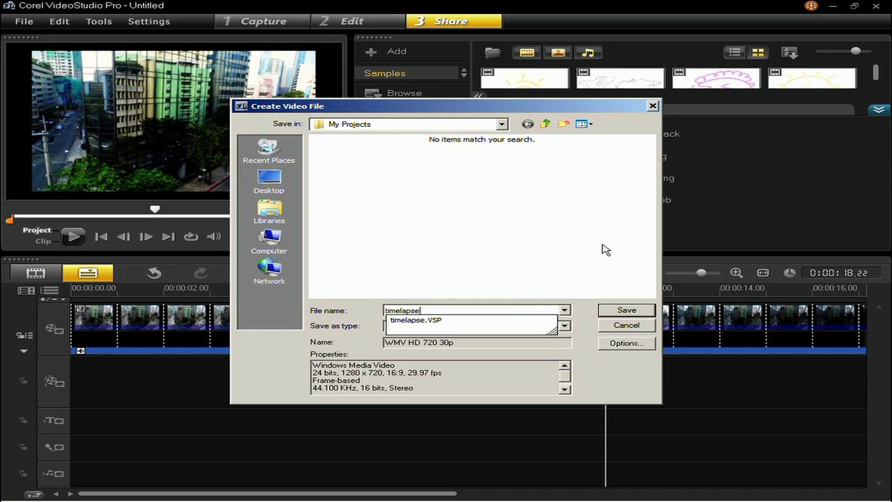
key(Tab)
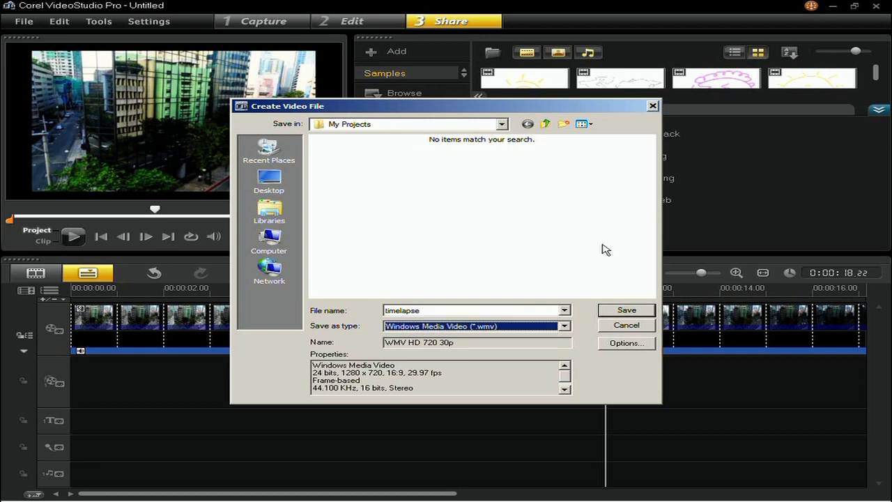
click(620, 310)
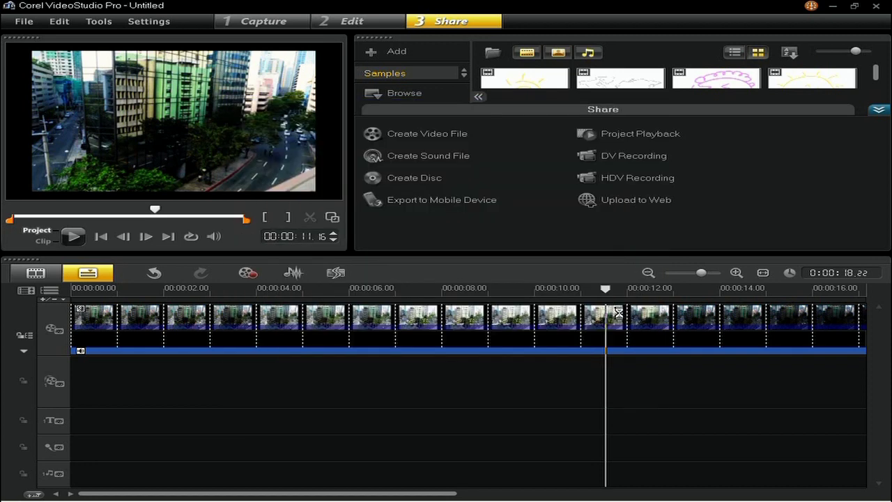